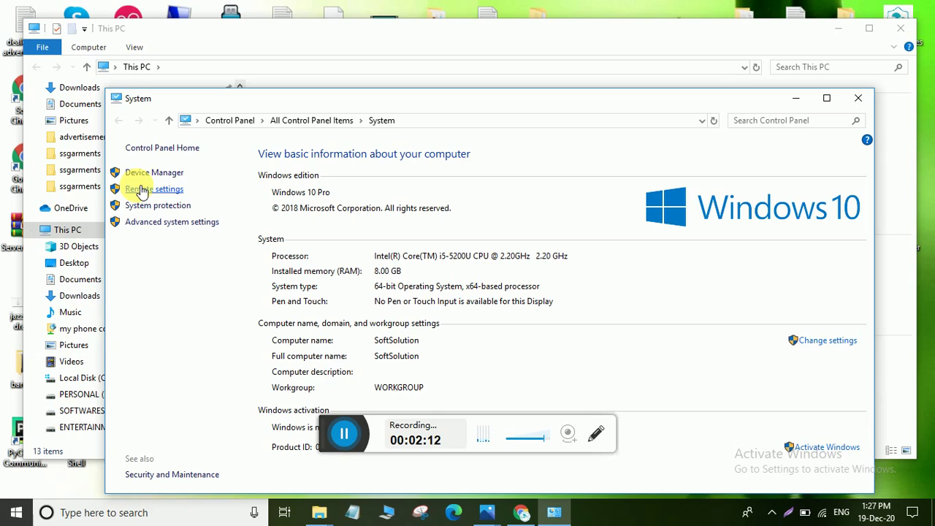
- Check in the remote settings that "Allow remote connections to this computer" is selected, and close the System windows
left_click(142, 191)
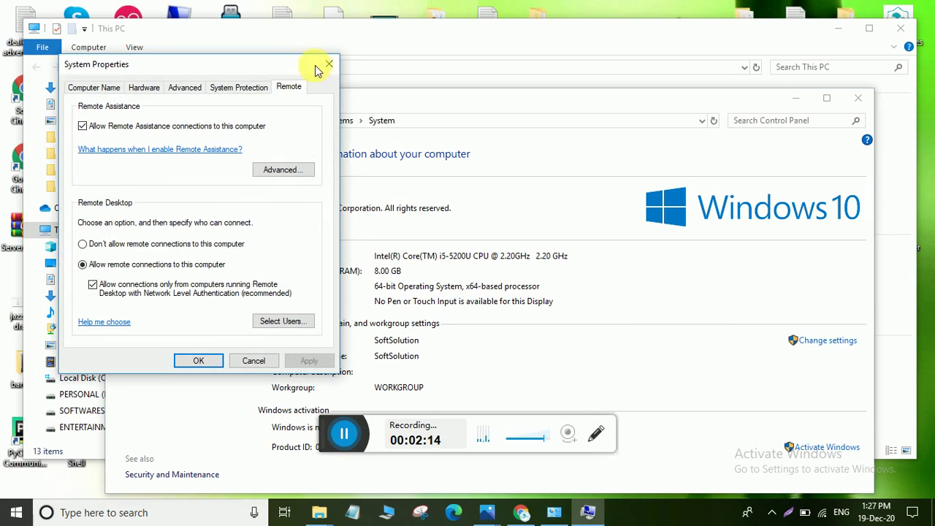
left_click(329, 65)
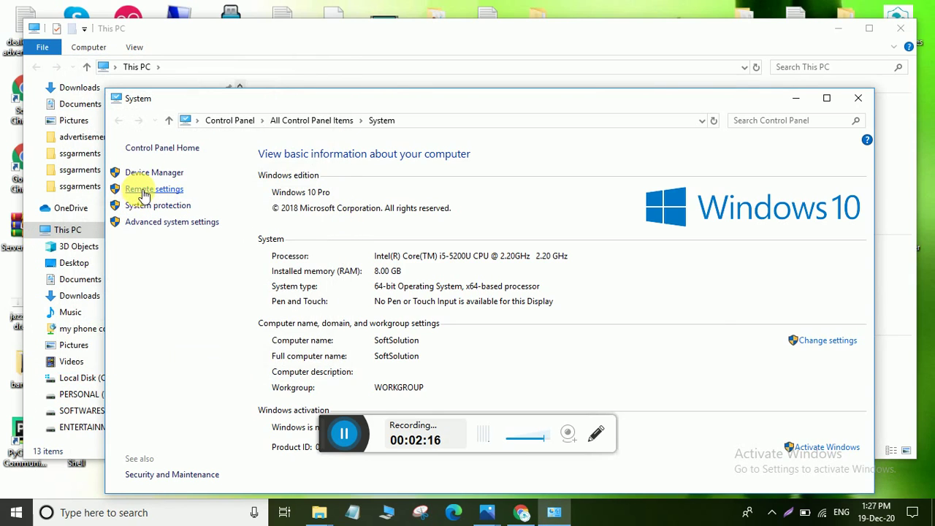
left_click(144, 191)
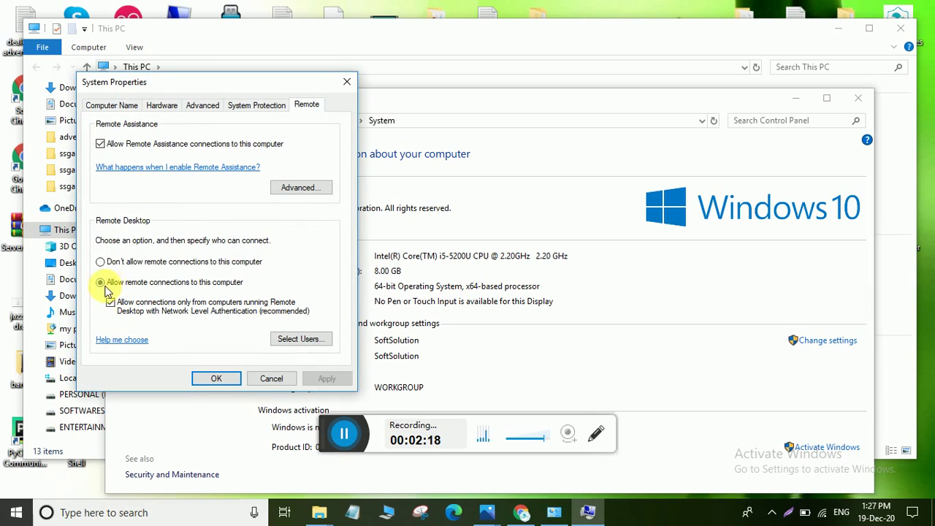
left_click(106, 288)
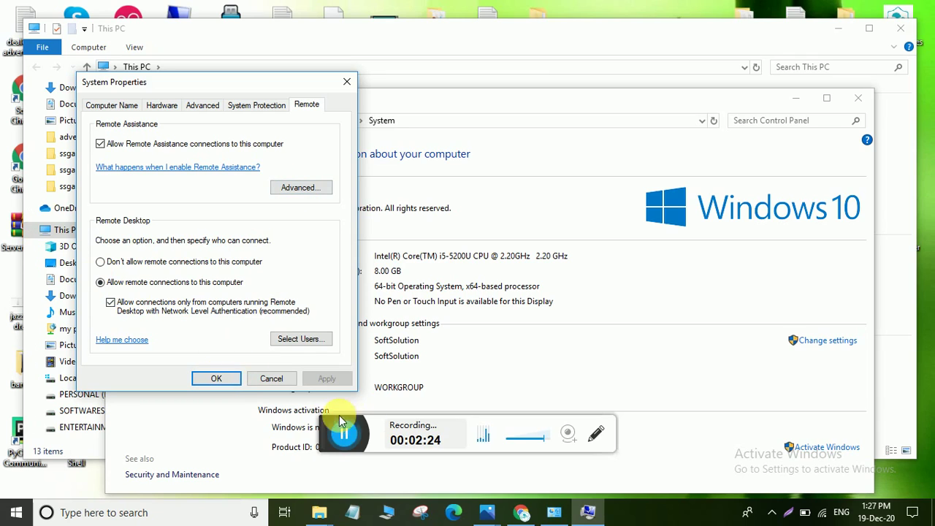
left_click(348, 83)
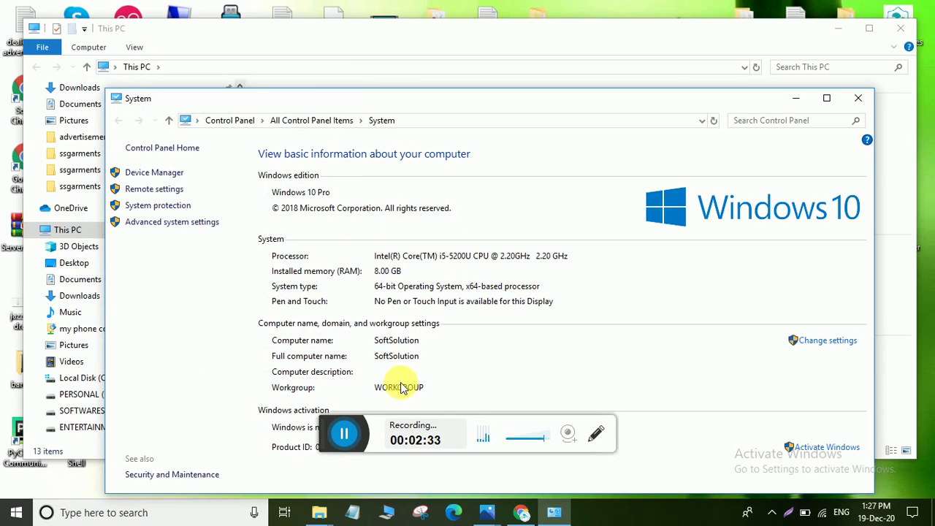
left_click(858, 98)
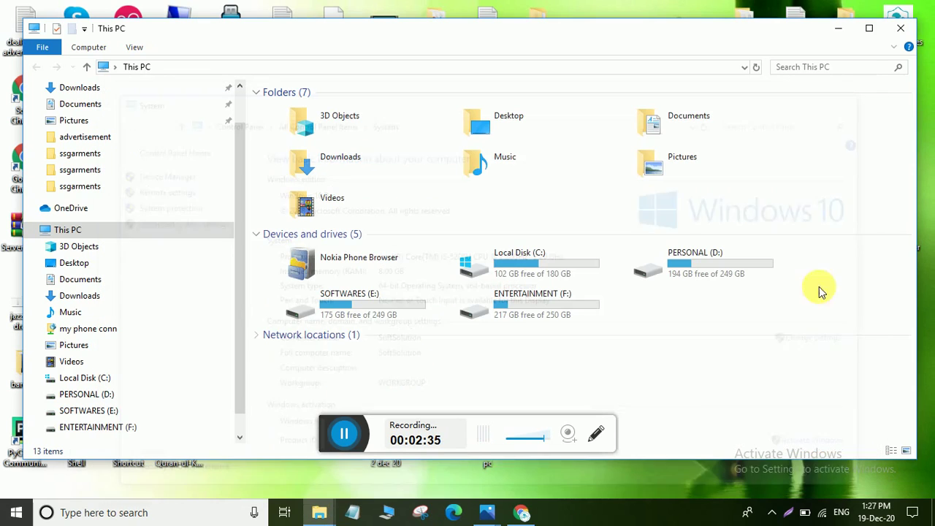
- View the network status in the Network & Internet settings, close them and minimize the This PC window
left_click(822, 516)
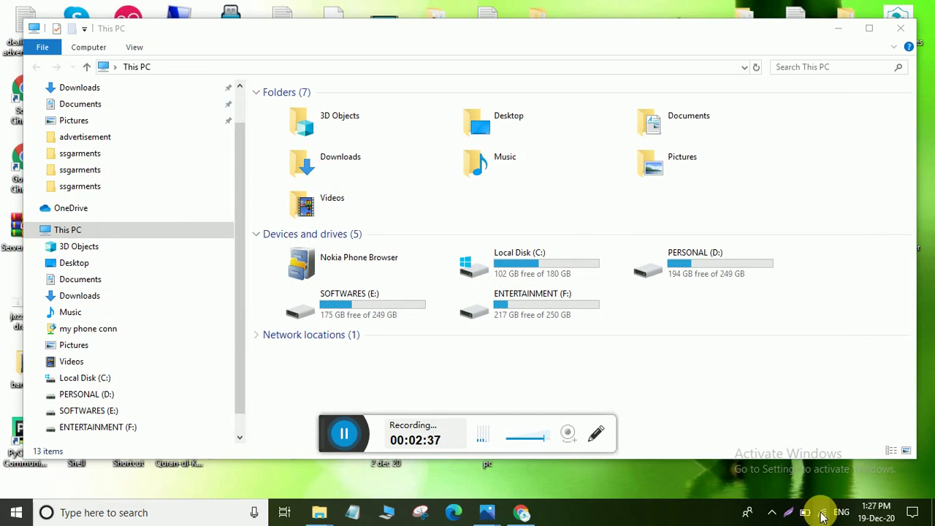
right_click(822, 515)
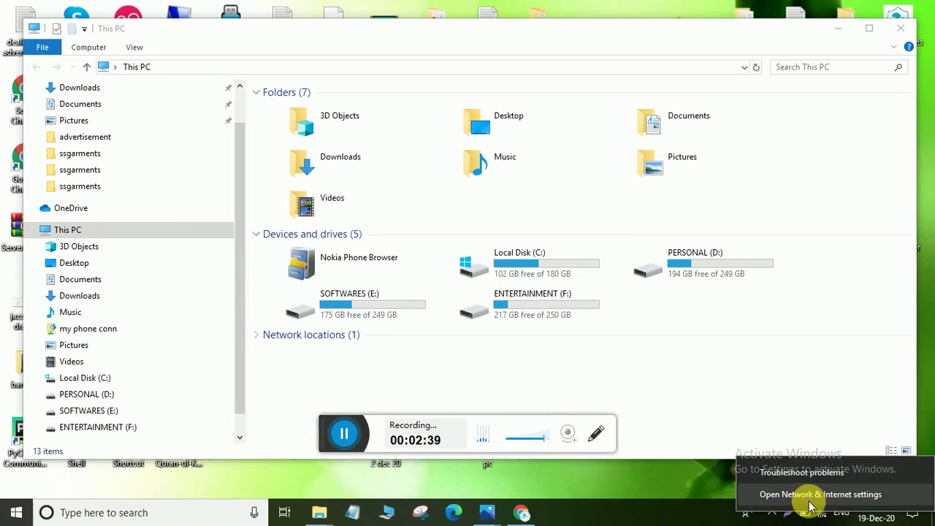
left_click(803, 494)
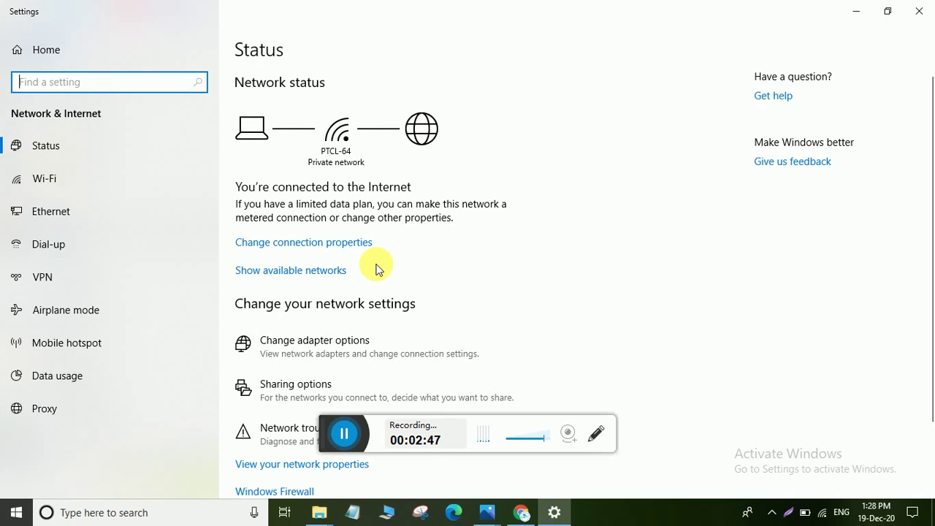
left_click(919, 11)
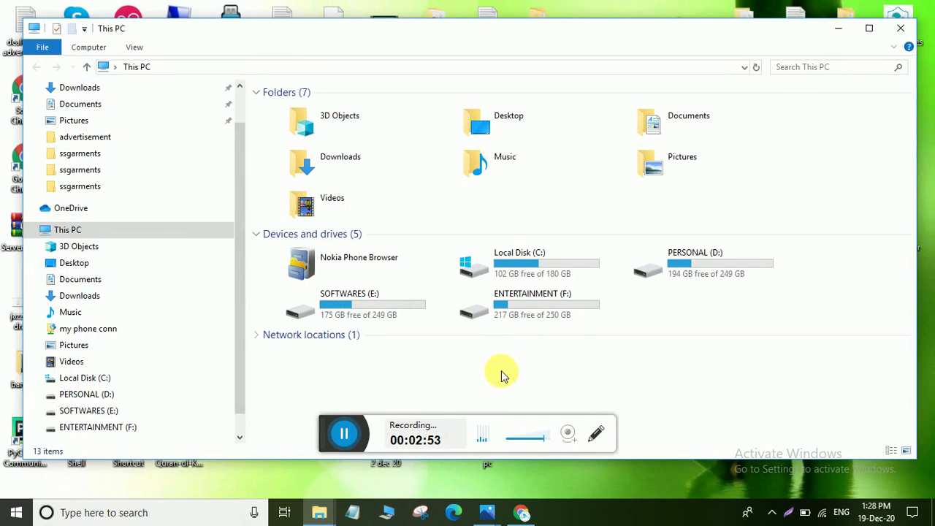
left_click(838, 27)
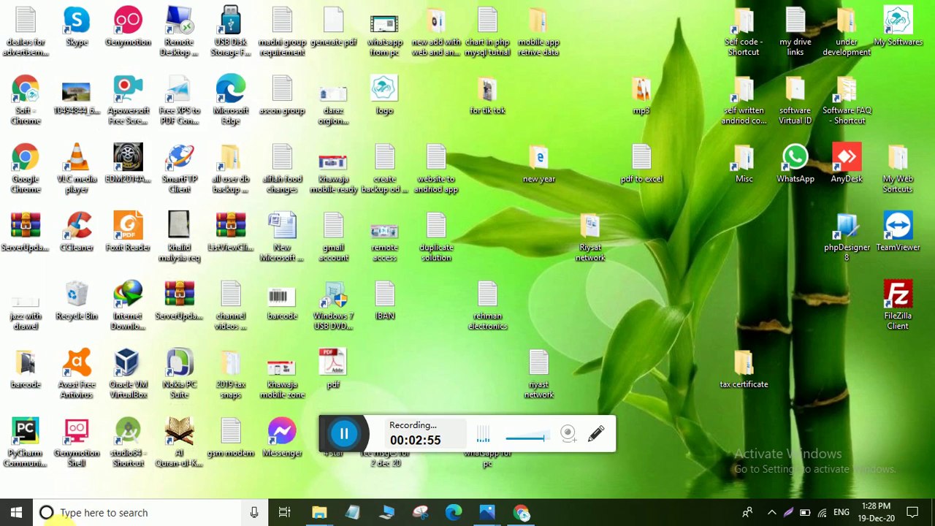
- Open Remote Desktop Connection and connect to 192.168.10.9 with the saved credentials, accepting the unverified certificate
left_click(106, 513)
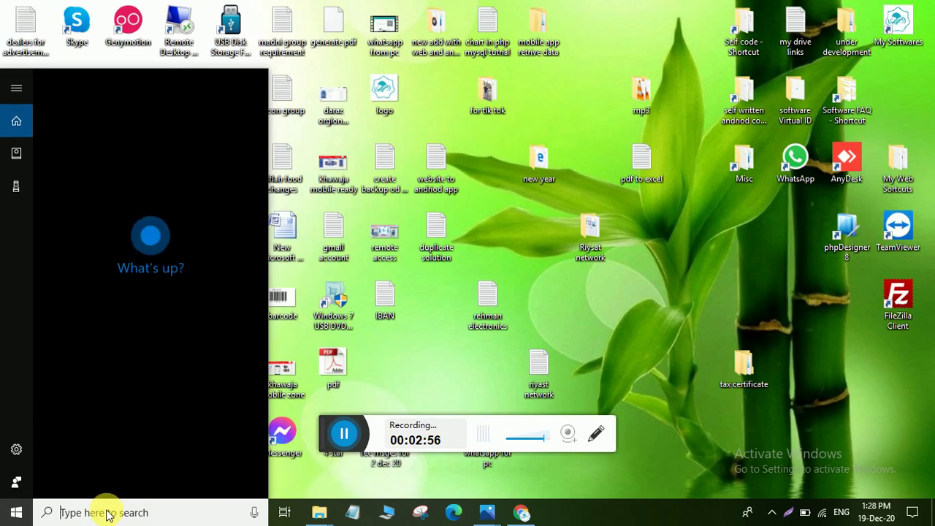
type("re")
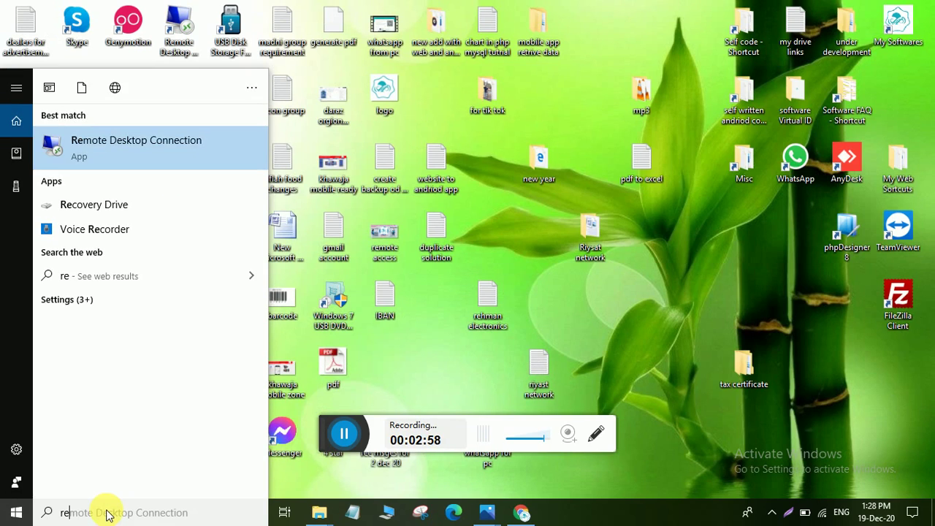
left_click(134, 162)
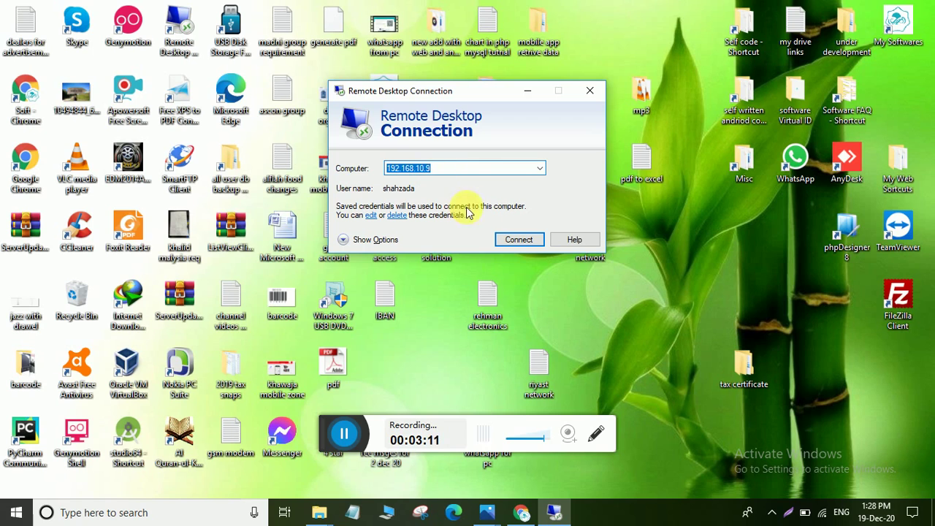
left_click(513, 241)
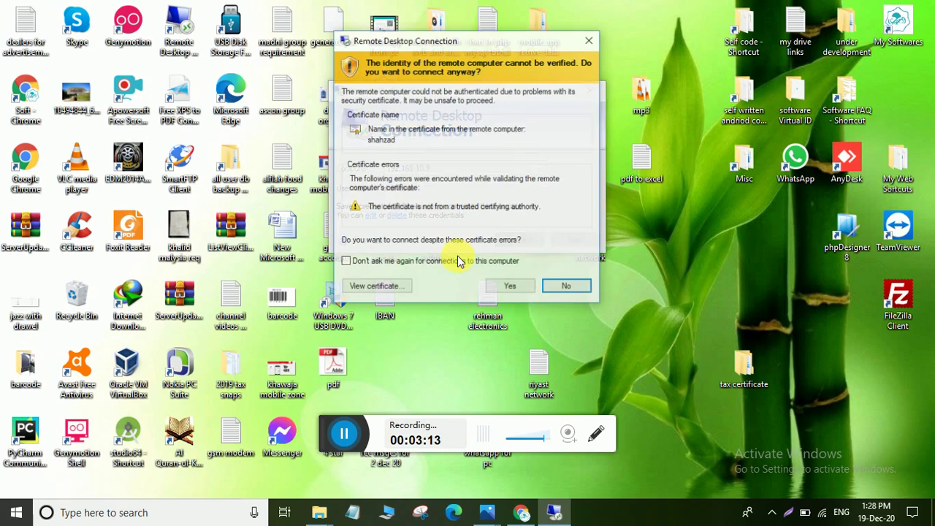
left_click(504, 283)
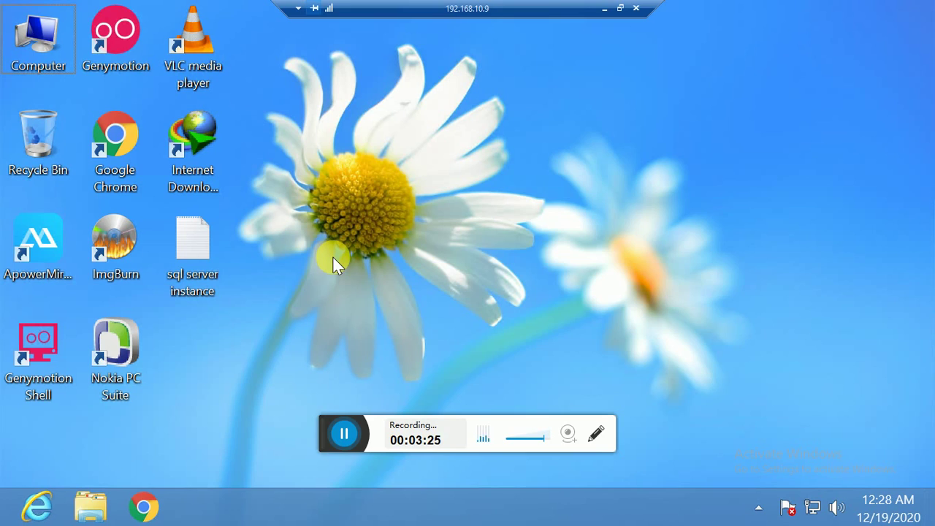
- Copy the "sql server instance" file from the remote computer's desktop and paste it onto the local desktop
left_click(604, 8)
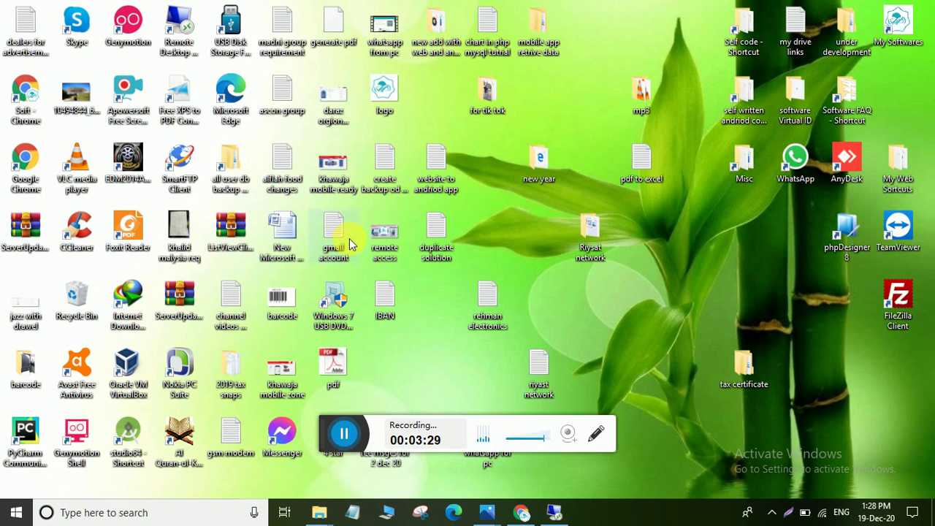
left_click(555, 511)
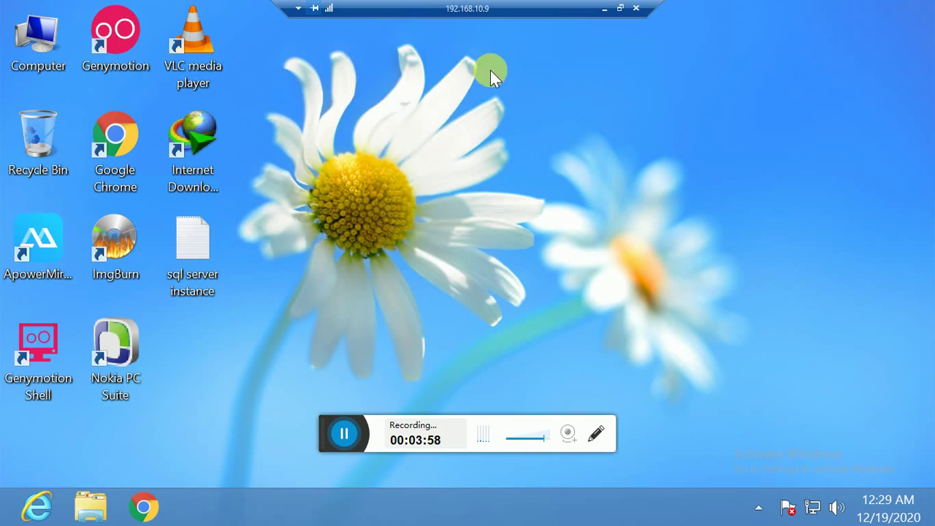
right_click(178, 253)
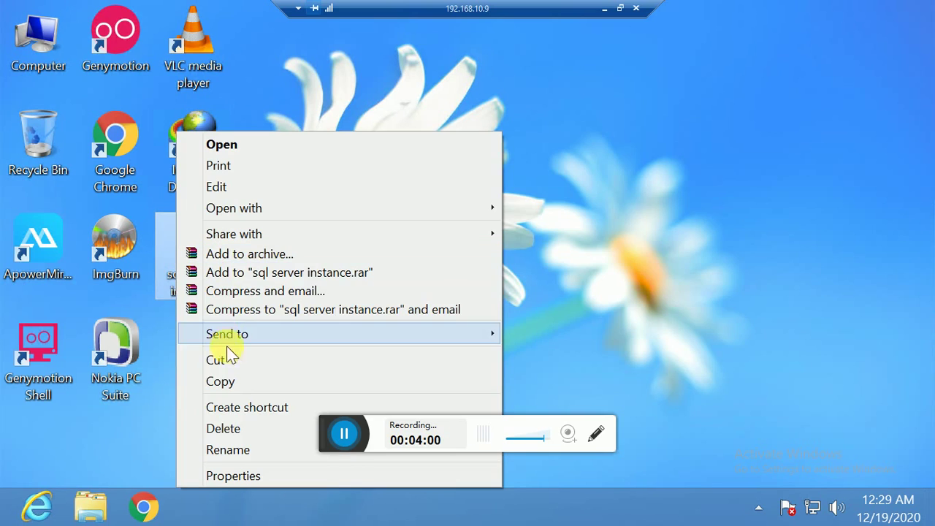
left_click(221, 379)
left_click(603, 9)
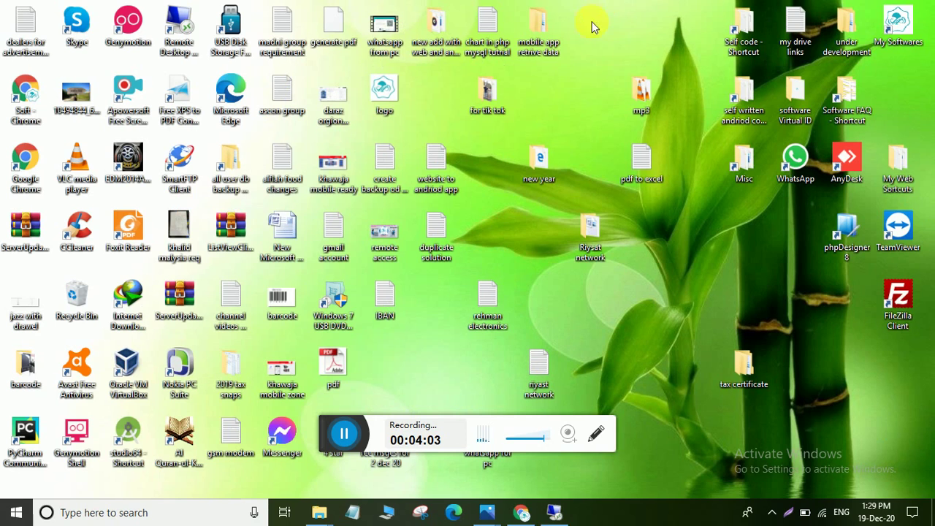
right_click(532, 105)
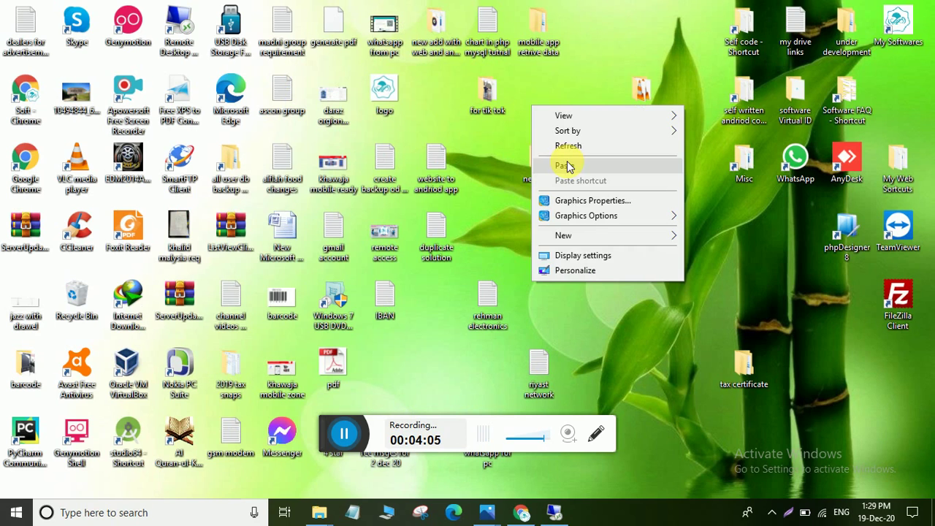
left_click(563, 163)
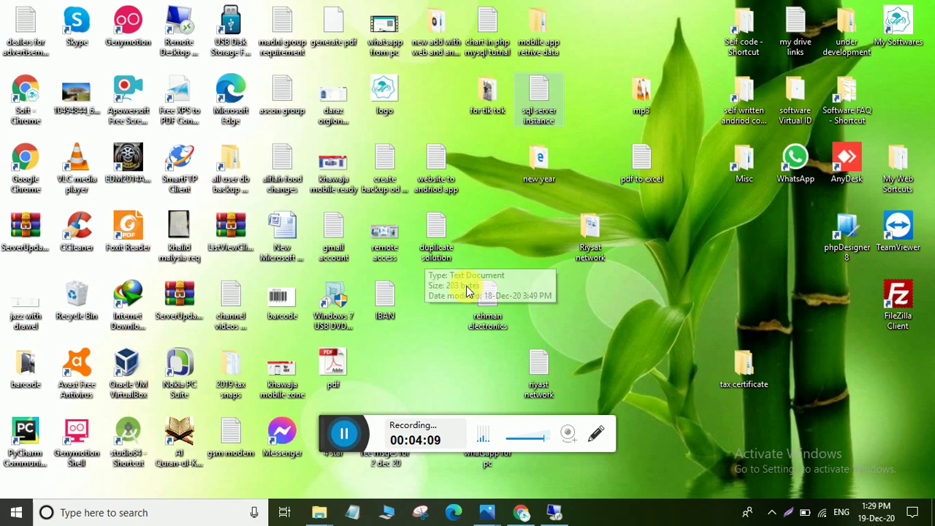
- Copy the "logo" image from the local desktop and paste it onto the remote computer's desktop
right_click(385, 100)
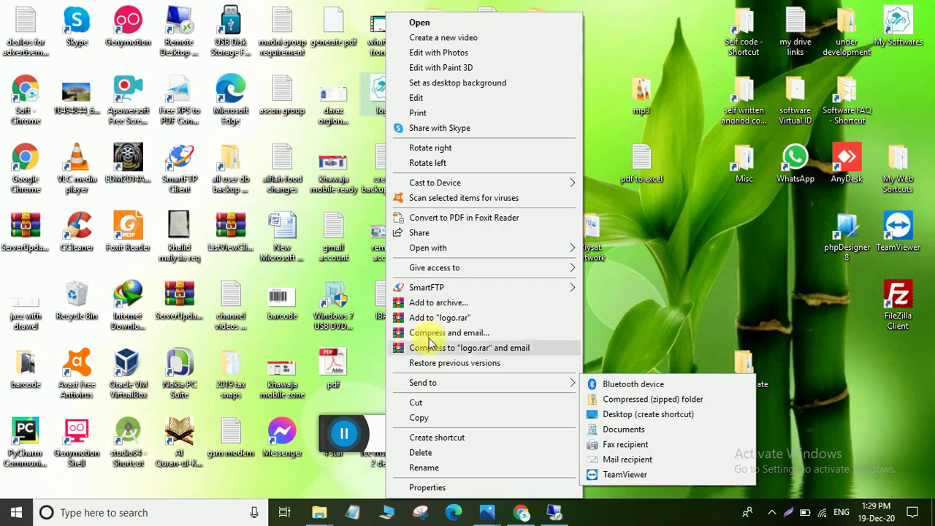
left_click(428, 417)
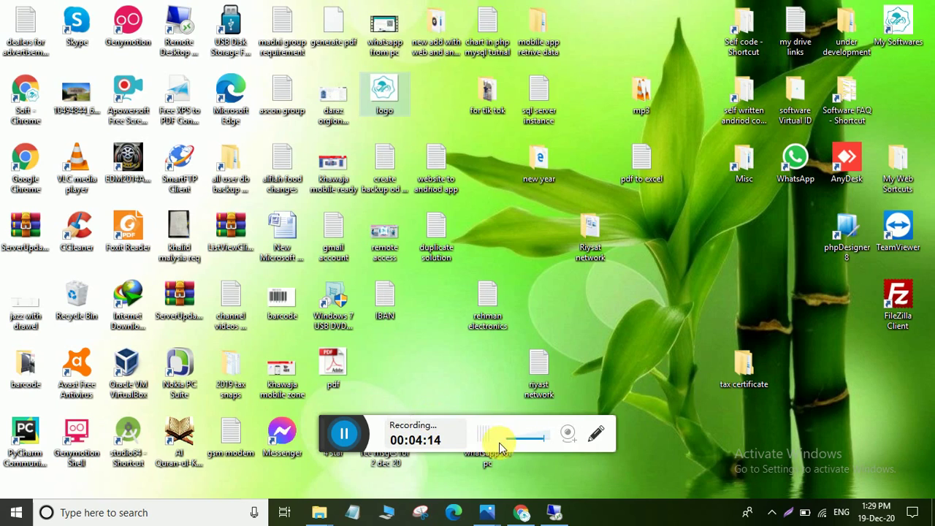
left_click(554, 512)
right_click(488, 155)
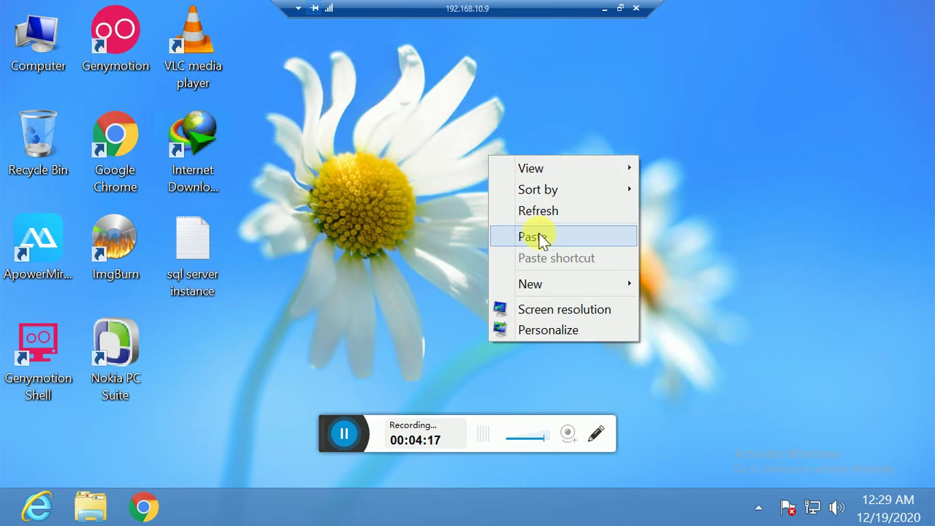
left_click(505, 238)
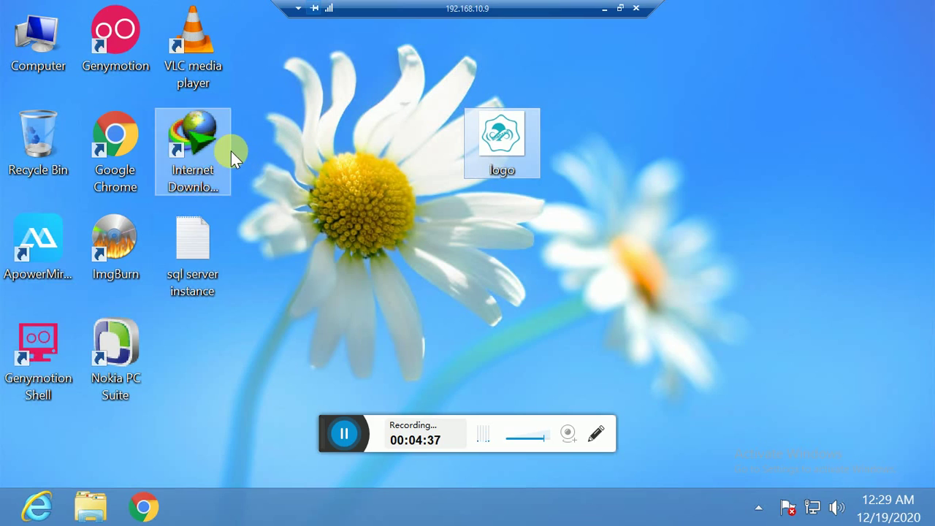
- Browse the remote computer's drives, view the contents of Local Disk (D:), and minimize the file window and the remote session
double_click(42, 45)
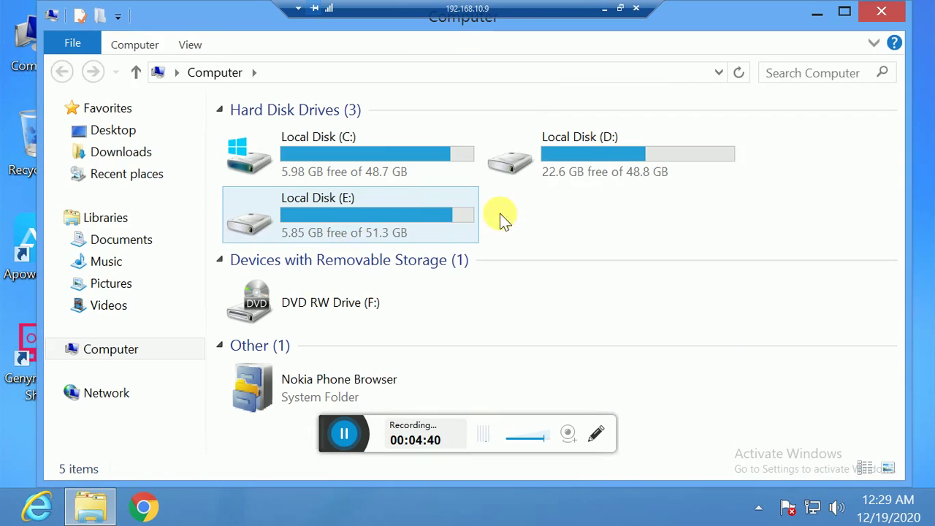
double_click(523, 163)
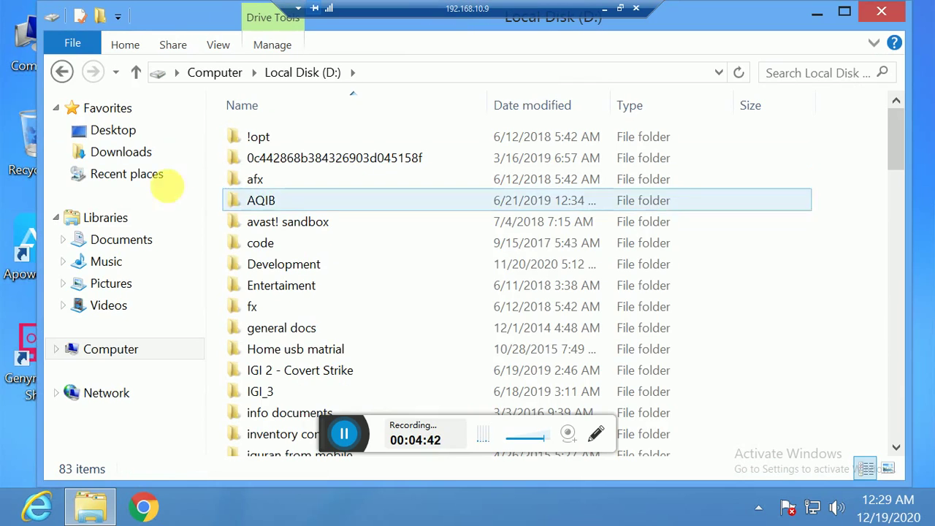
left_click(62, 73)
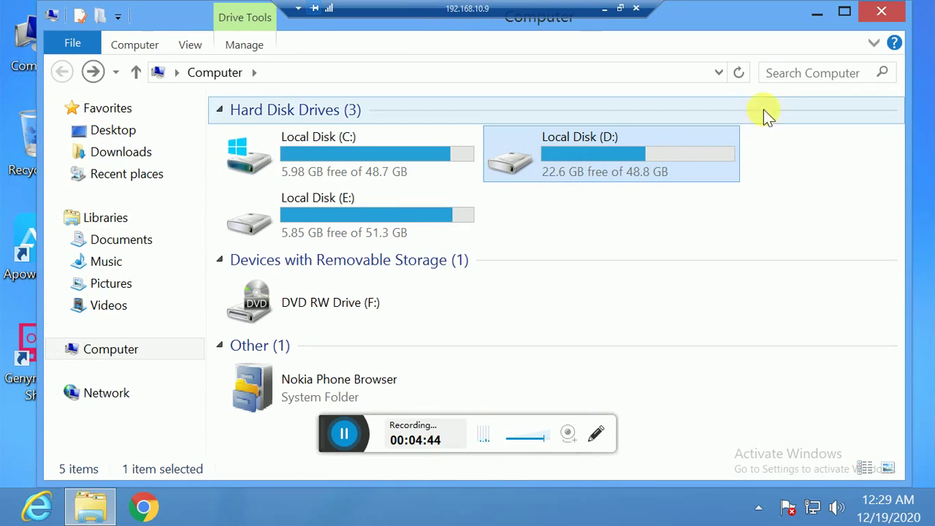
left_click(817, 18)
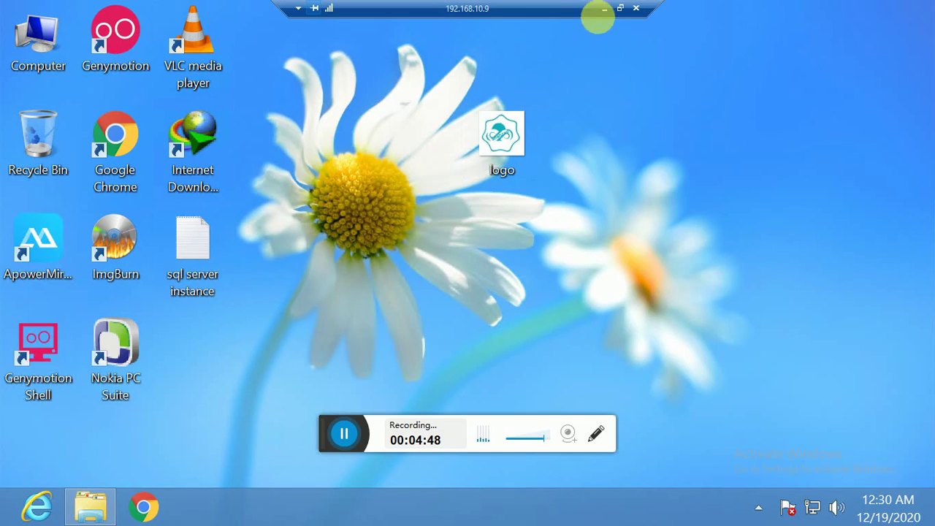
left_click(604, 8)
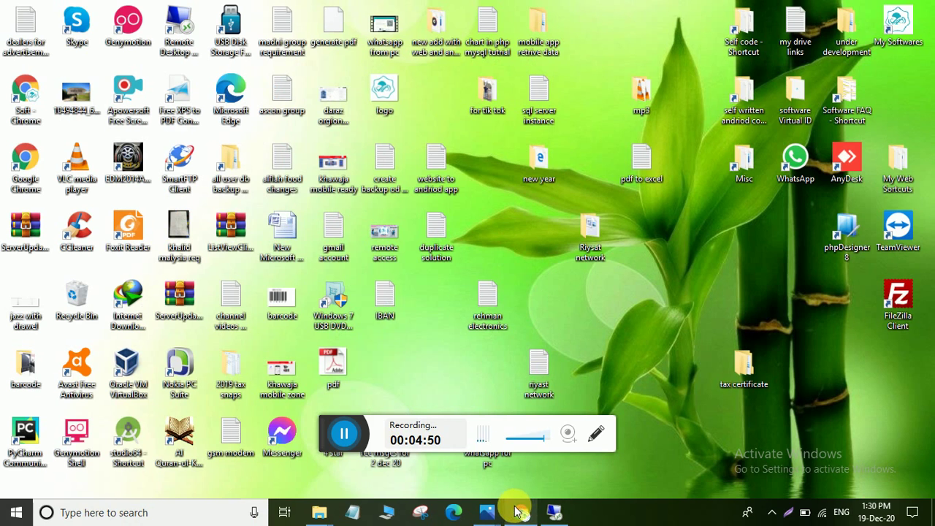
mouse_move(516, 511)
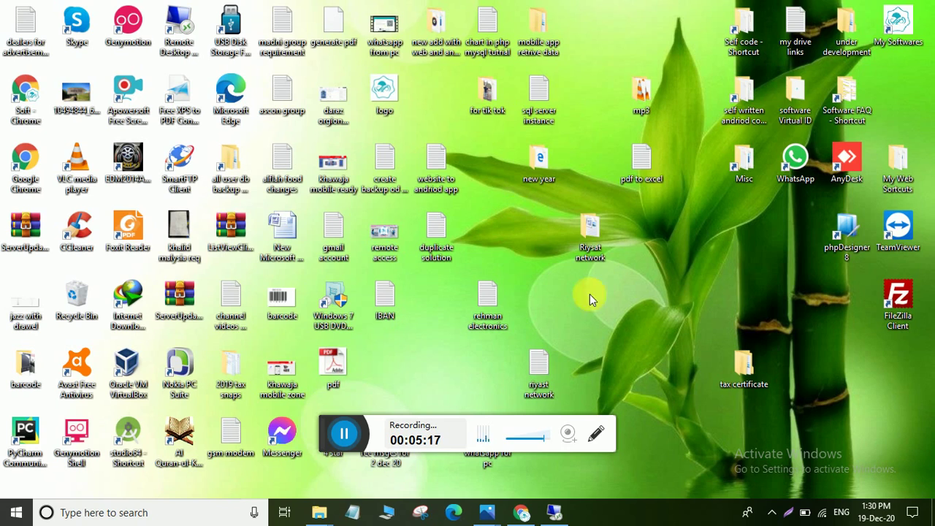
right_click(671, 255)
left_click(703, 298)
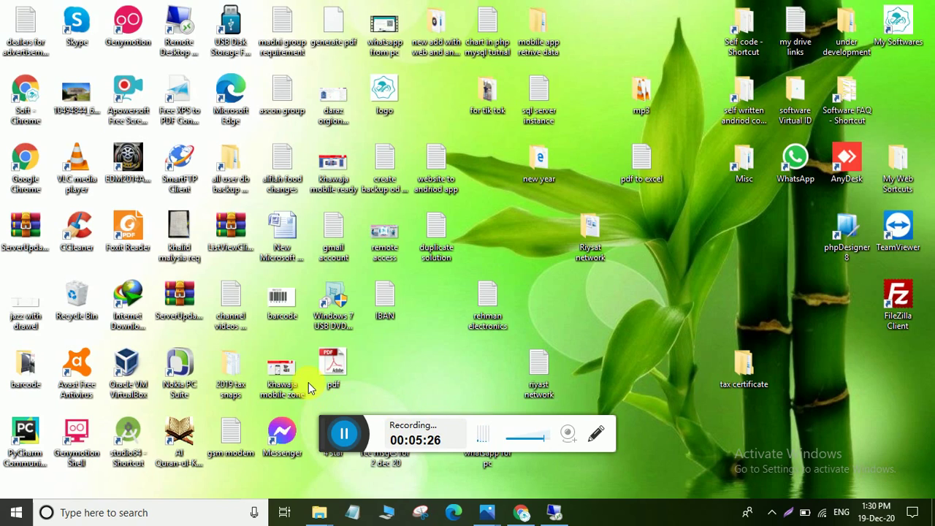
left_click(555, 512)
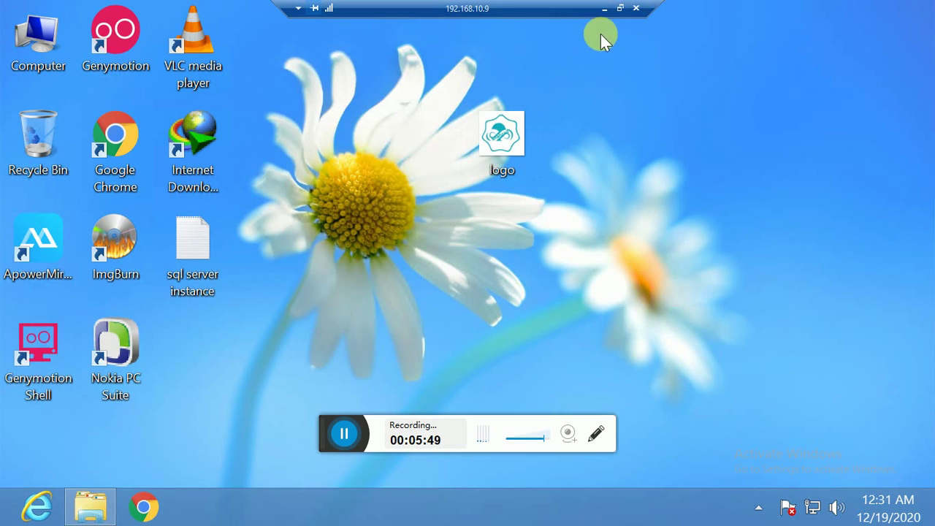
left_click(604, 8)
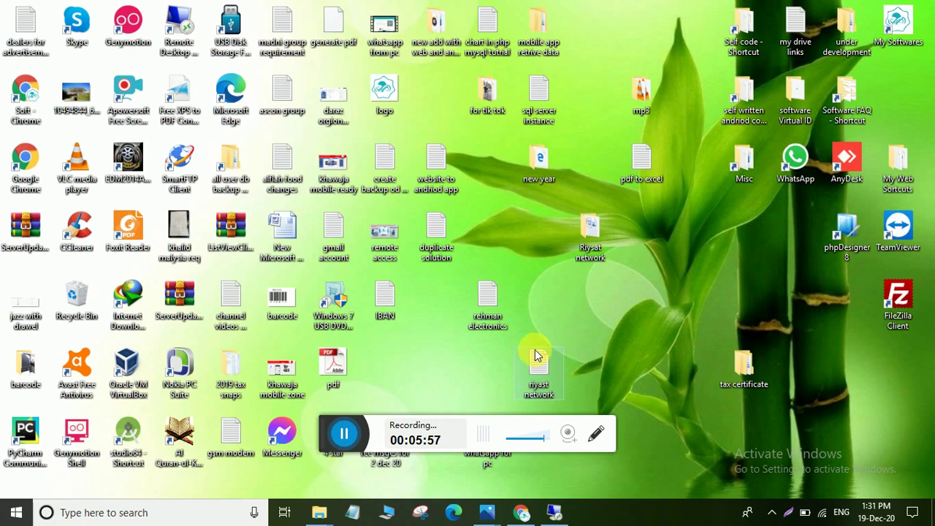
right_click(522, 237)
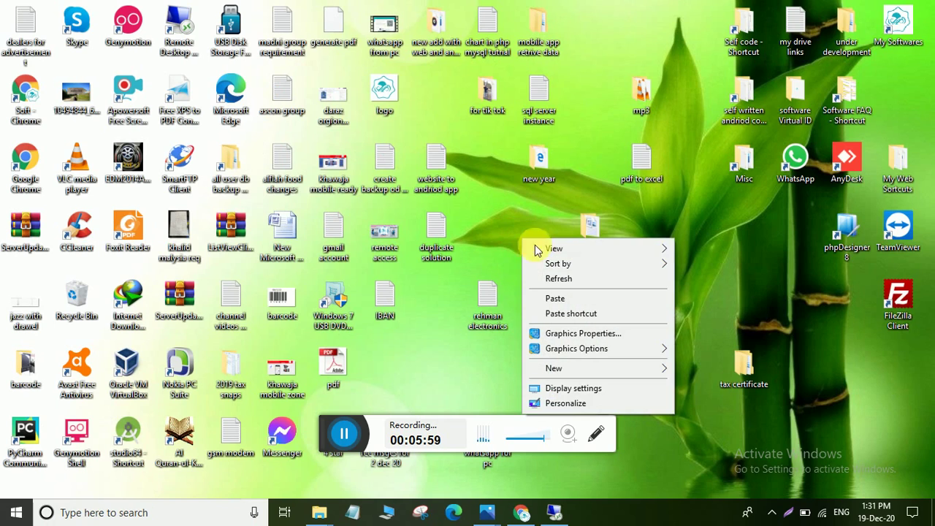
left_click(556, 278)
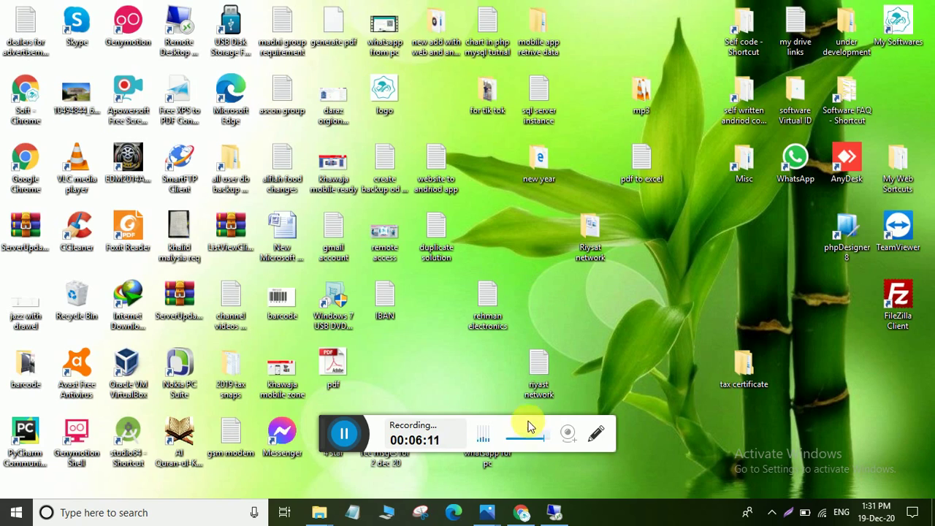
- Switch to Chrome and look through the uploaded videos on the Soft Solutions YouTube channel
left_click(523, 511)
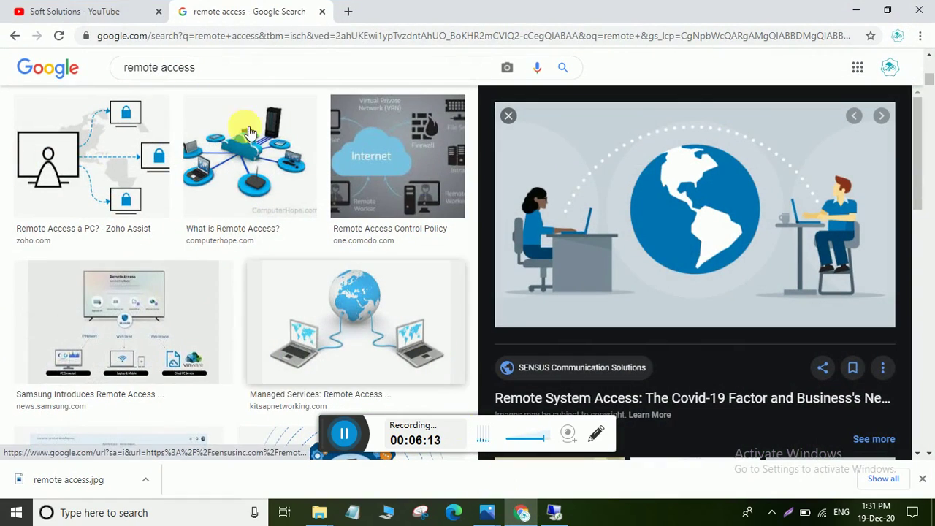
left_click(110, 6)
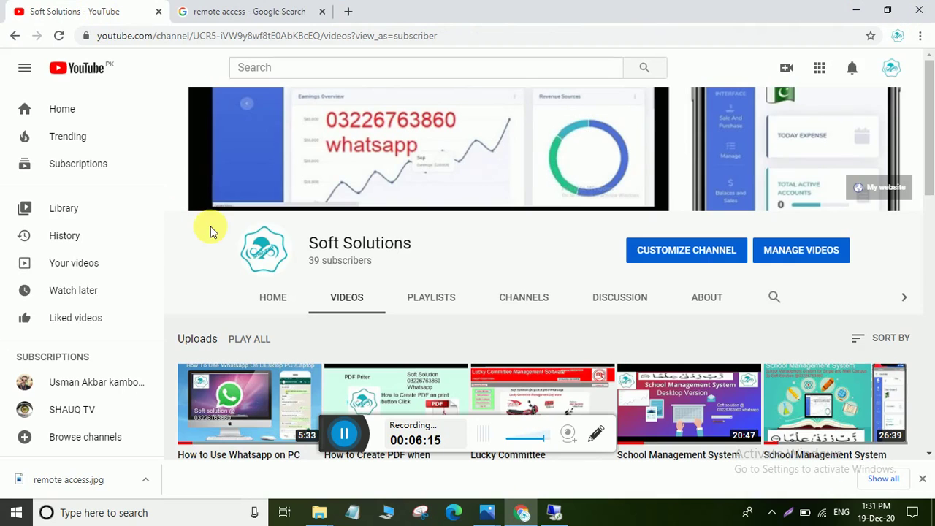
scroll(274, 318, "down", 1)
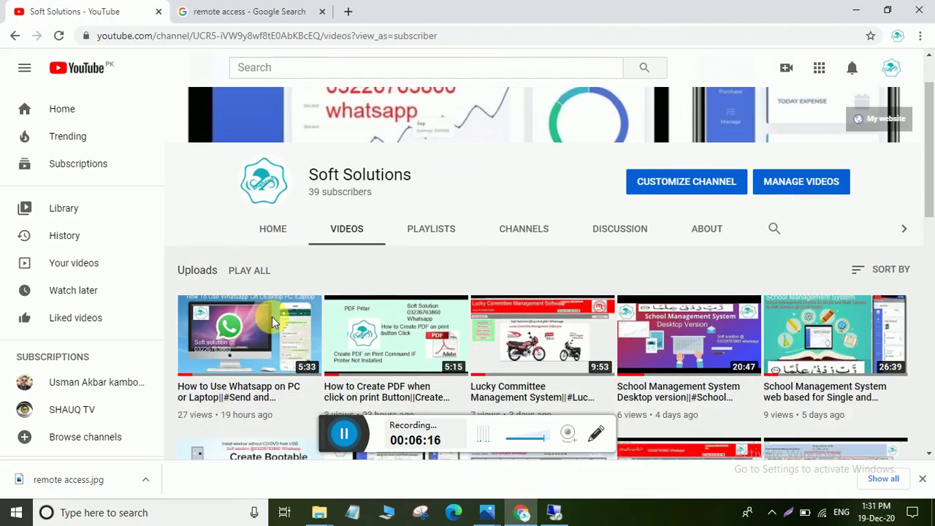
scroll(278, 323, "up", 1)
scroll(278, 323, "down", 5)
scroll(277, 322, "up", 3)
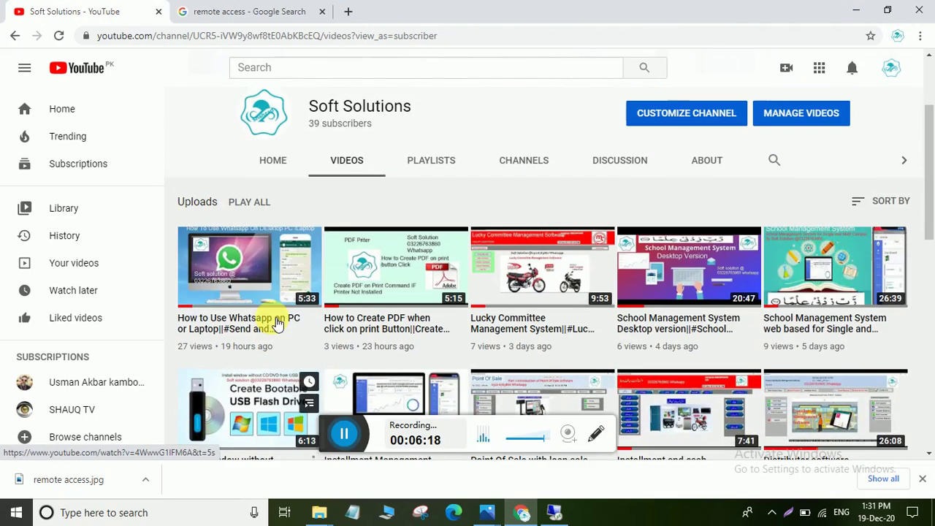
scroll(278, 323, "down", 3)
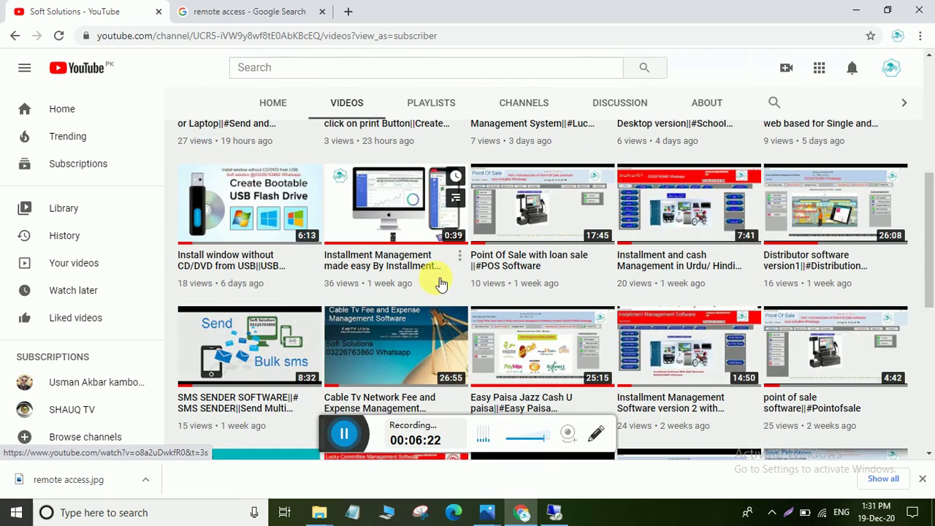
scroll(446, 283, "down", 2)
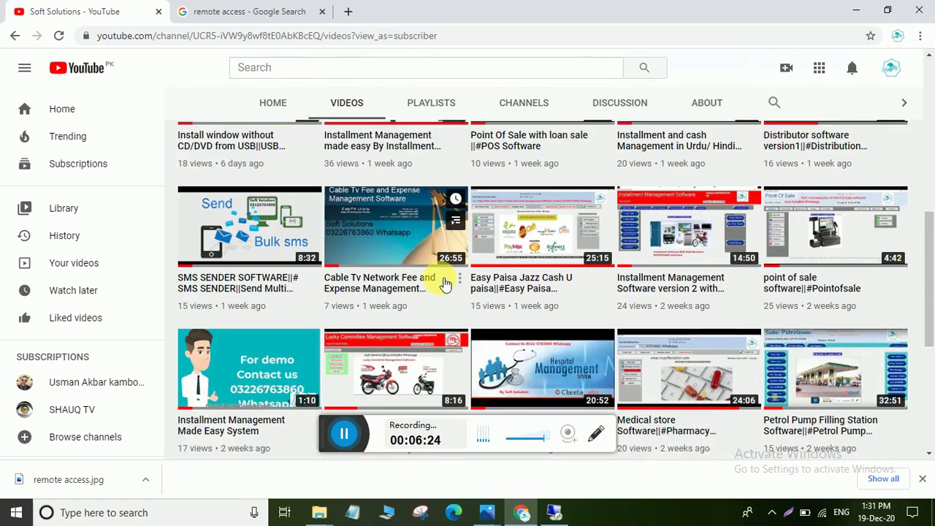
scroll(445, 280, "down", 3)
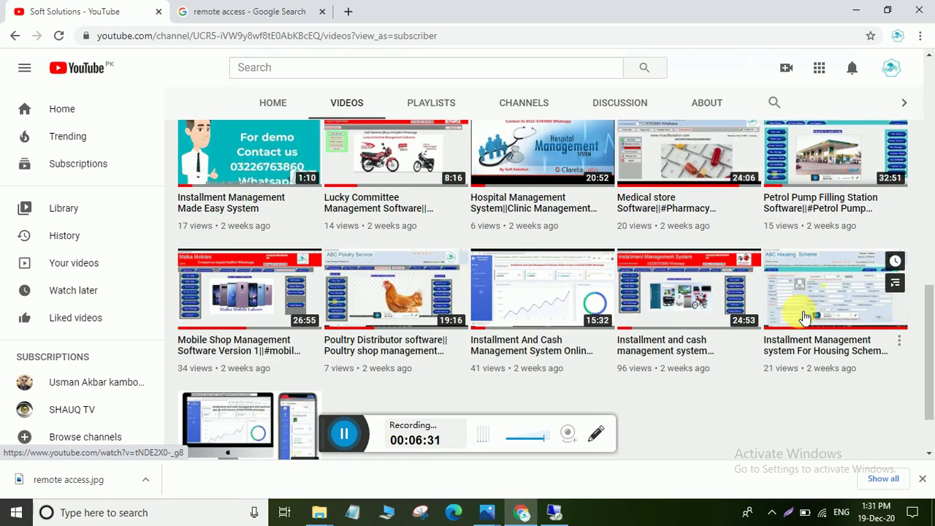
scroll(306, 321, "down", 1)
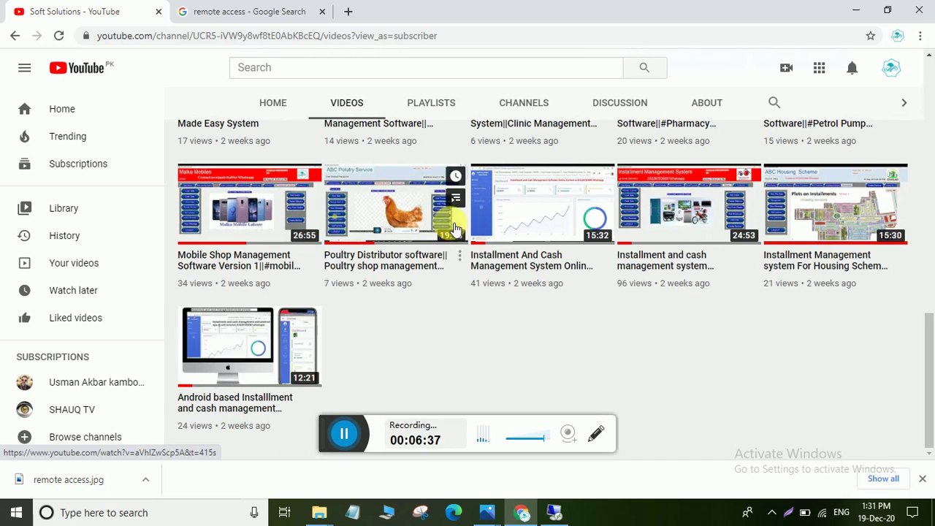
scroll(449, 246, "up", 5)
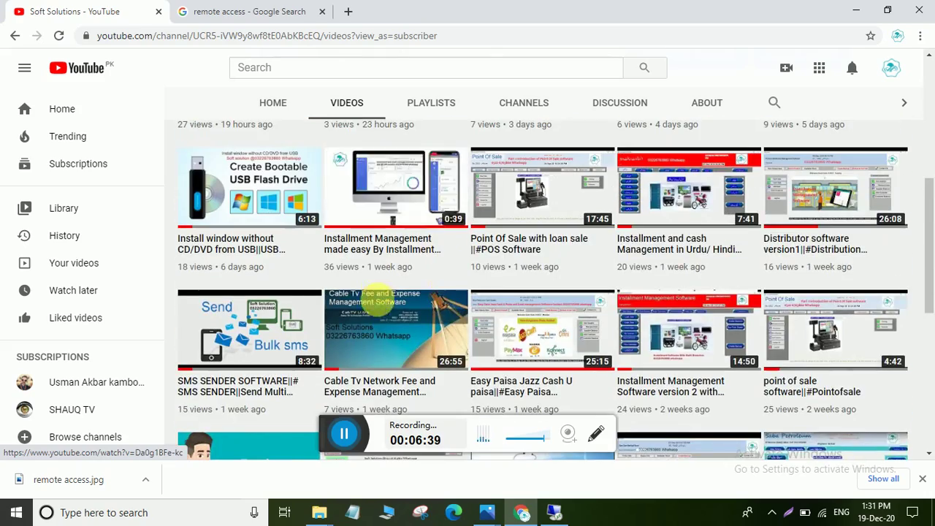
scroll(380, 318, "down", 2)
scroll(380, 318, "up", 3)
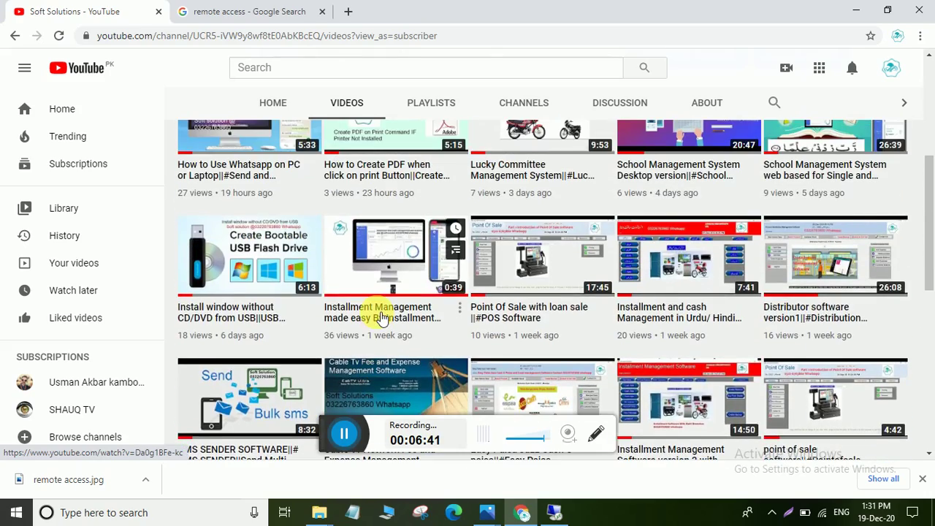
scroll(380, 318, "up", 3)
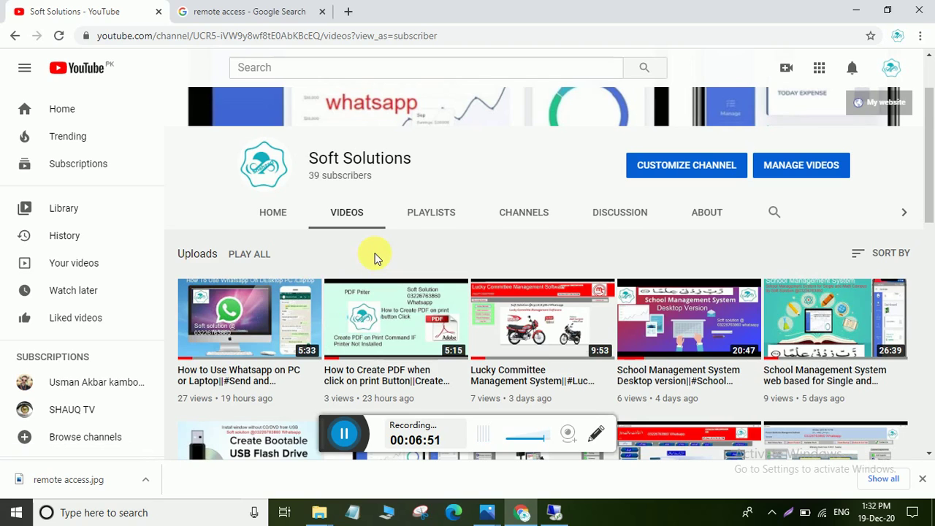
scroll(374, 257, "up", 1)
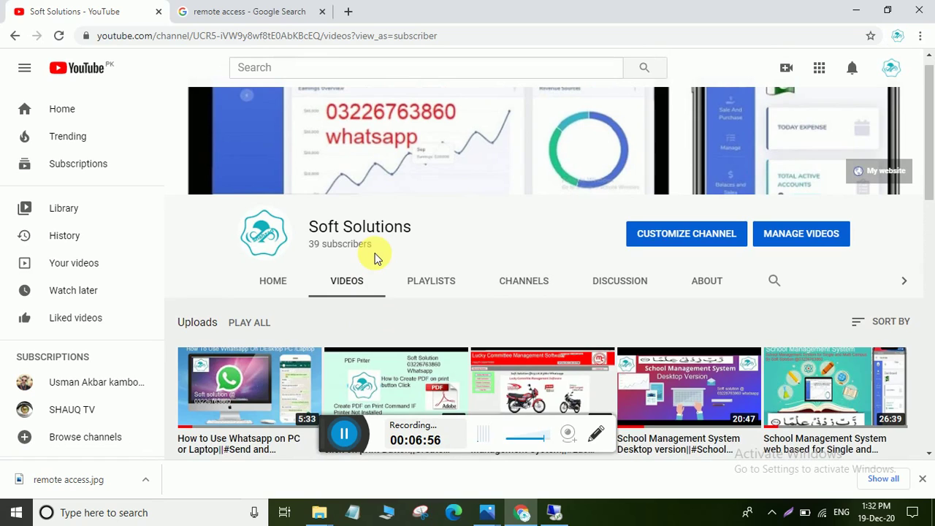
- Switch to the Photos window showing the remote access.jpg image
left_click(485, 512)
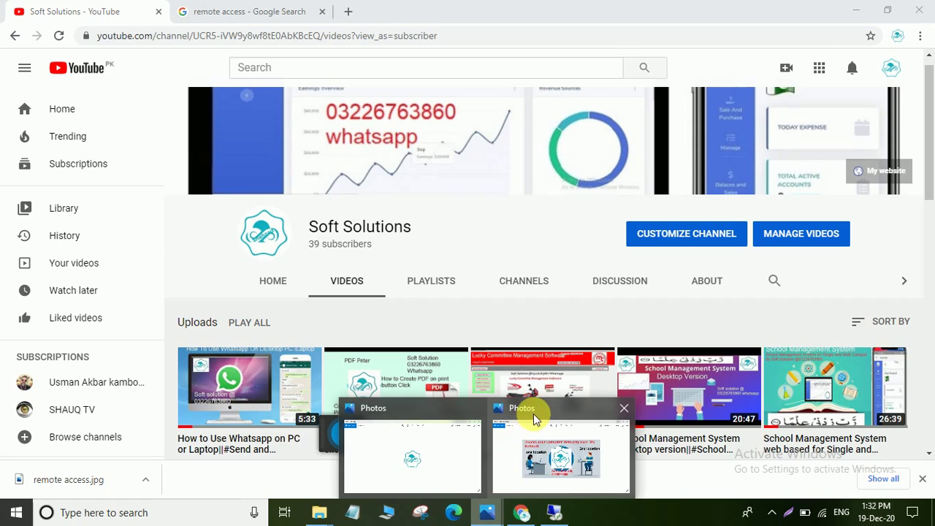
left_click(533, 418)
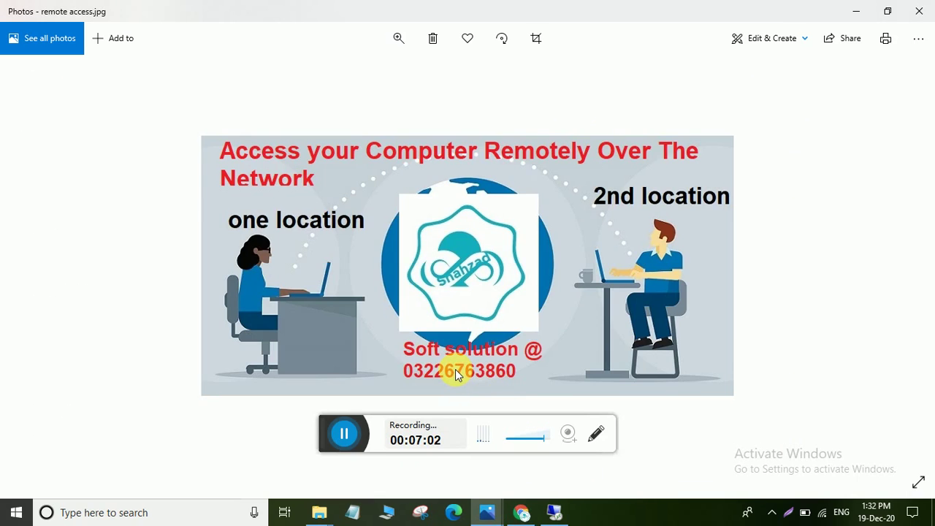